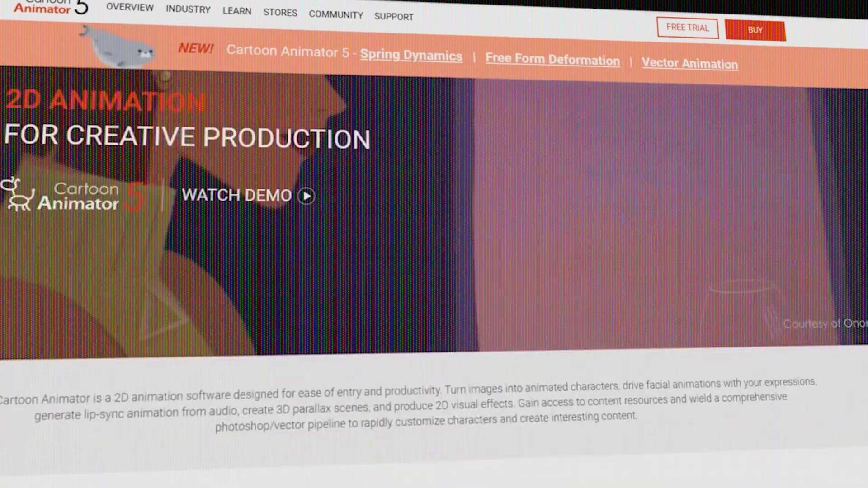
Swing the seal's head back and forth to preview its spring bones
scroll(434, 271, "down", 10)
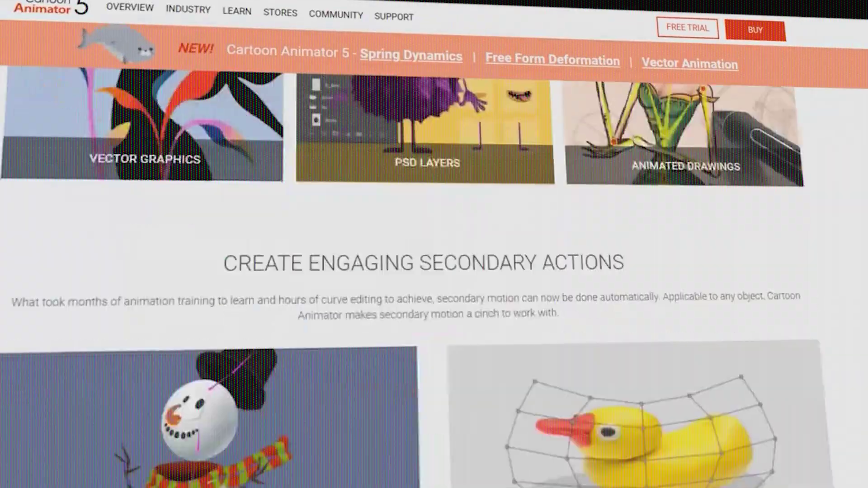
scroll(434, 271, "down", 15)
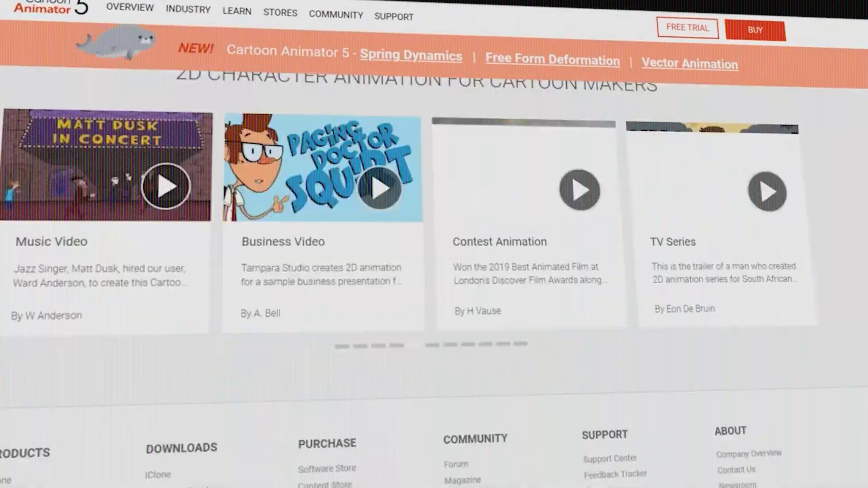
scroll(434, 271, "up", 8)
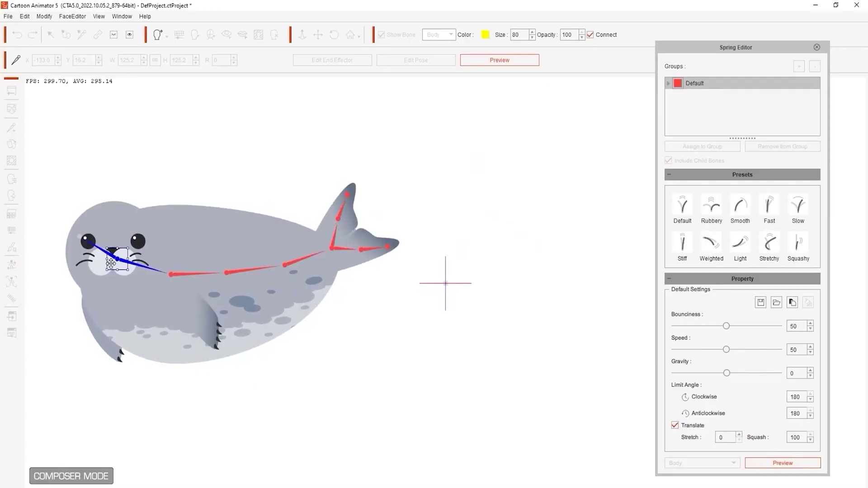
left_click_drag(281, 265, 283, 265)
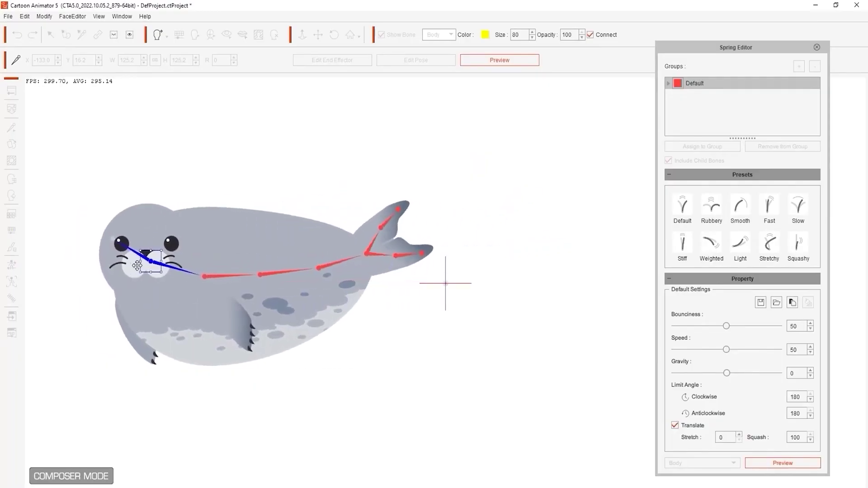
left_click_drag(138, 265, 289, 260)
Set the spring Stretch to 80, then open FFD editing and pick the Character group
double_click(725, 437)
type("80")
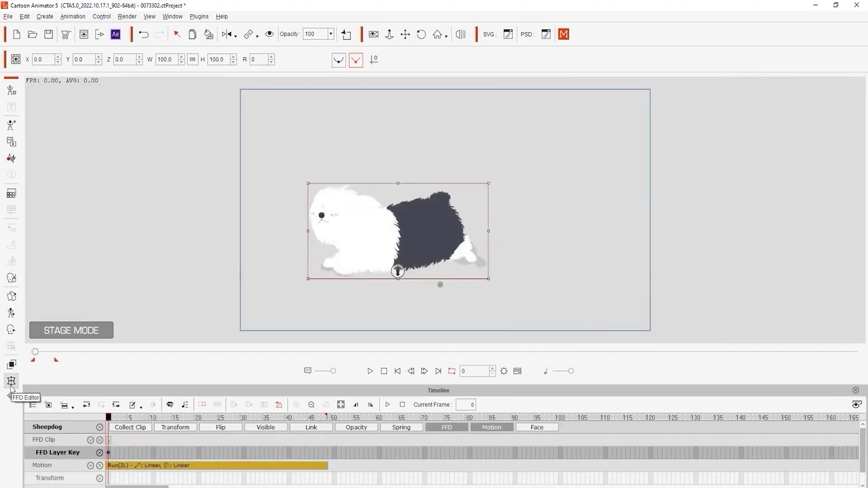
left_click(10, 382)
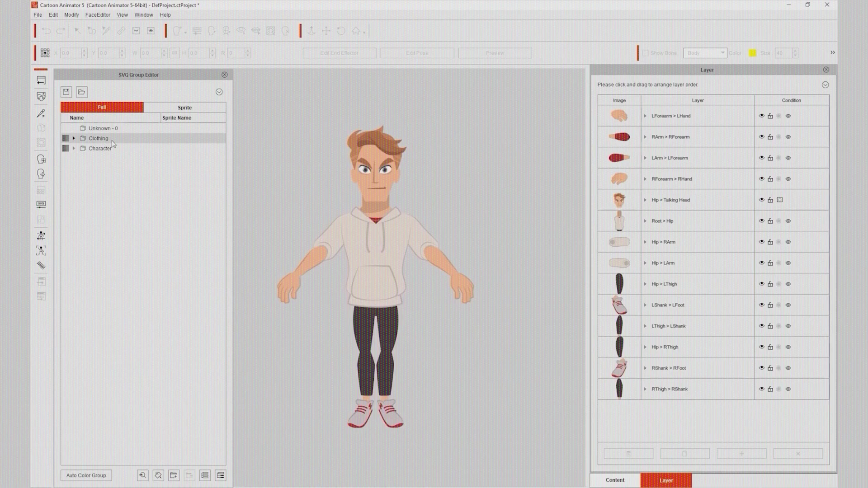
left_click(111, 148)
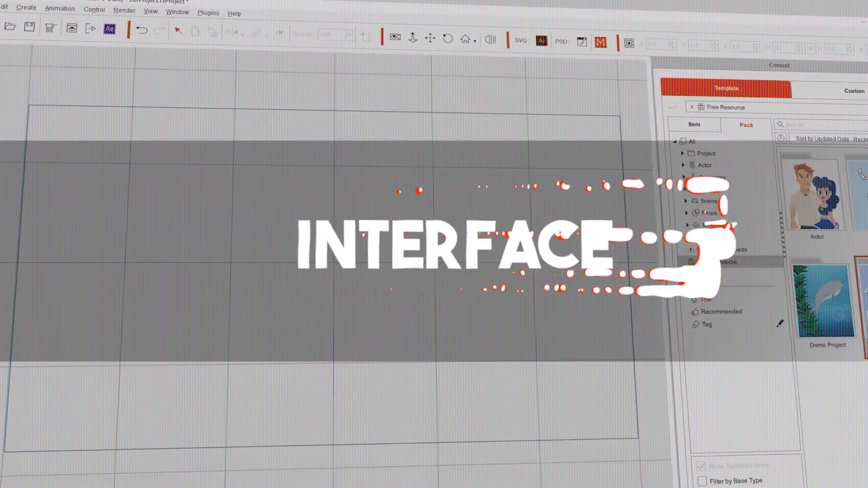
Open the Actor pack, browse its Accessory items, and drag Ariel3_S onto the stage
double_click(809, 194)
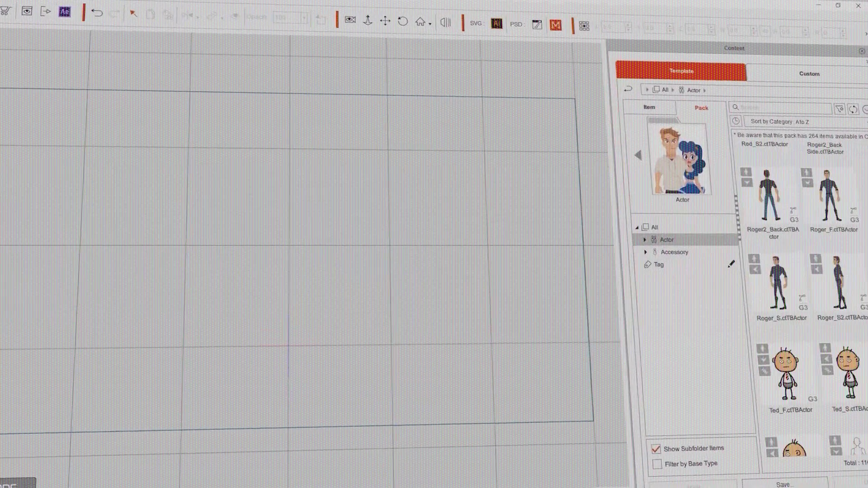
scroll(800, 293, "down", 5)
left_click(674, 252)
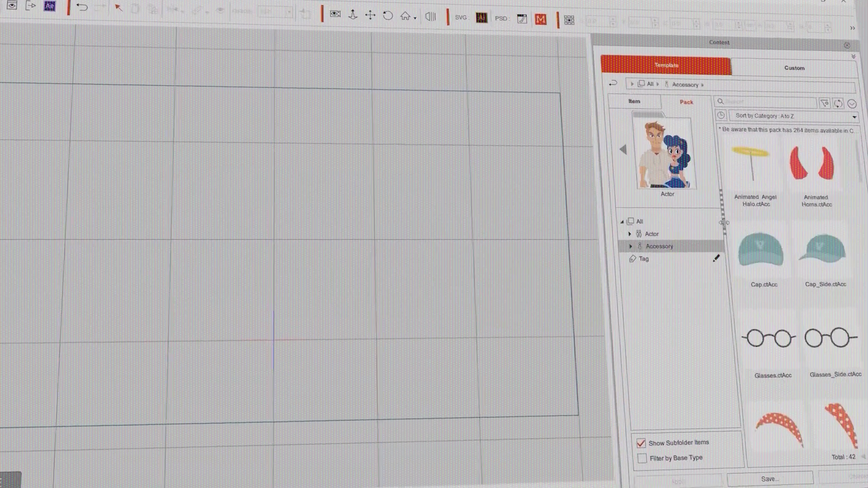
scroll(800, 294, "down", 10)
scroll(800, 294, "down", 3)
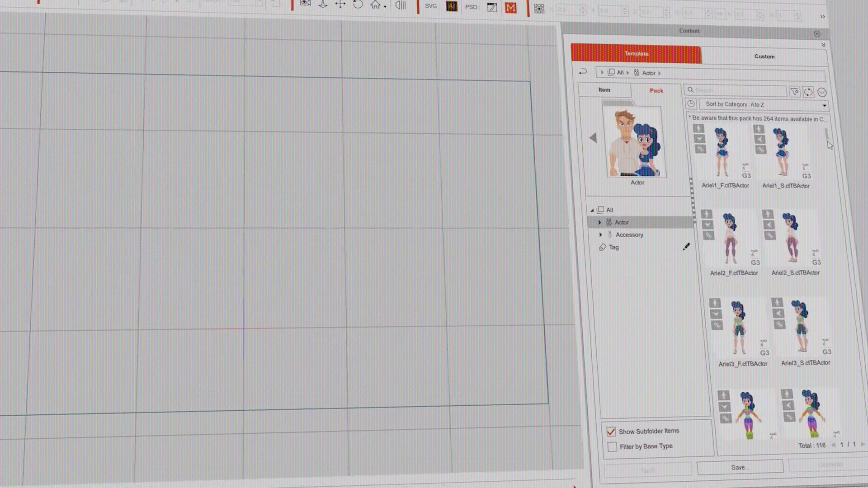
right_click(790, 186)
left_click_drag(780, 189, 27, 383)
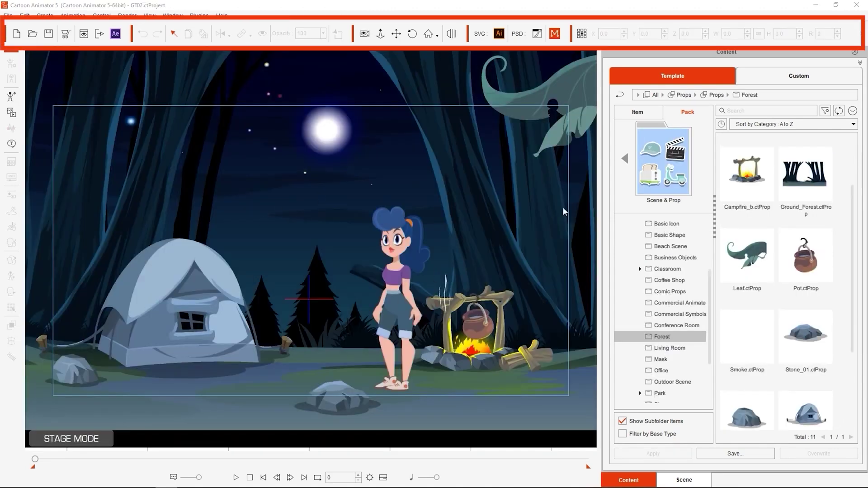
Return to the free resource packs and apply Female_Walk to Ariel's timeline
left_click(625, 158)
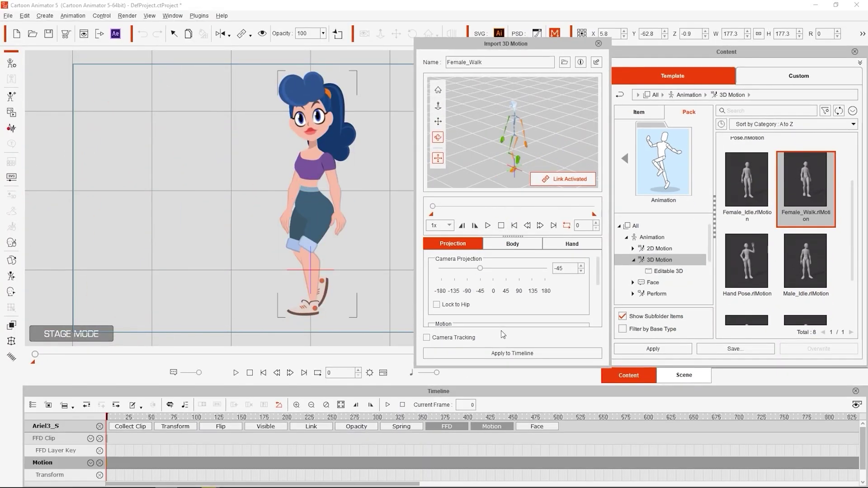
left_click(295, 417)
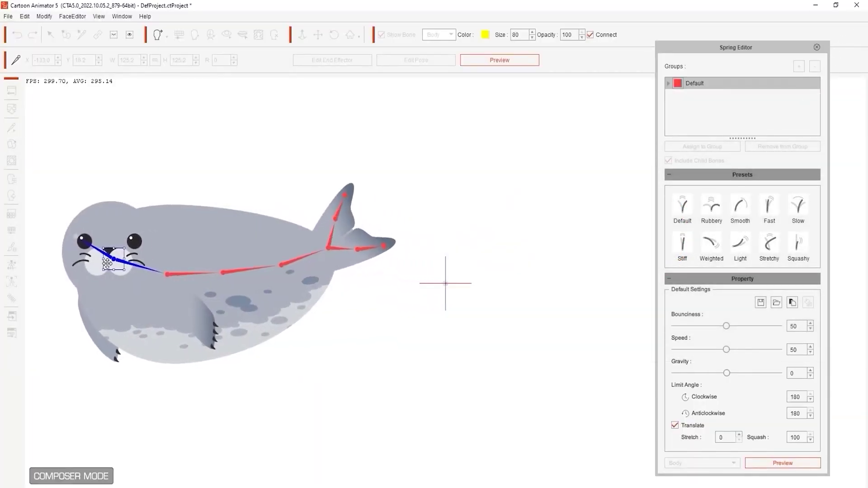
Drag the seal's head side to side and down-right to watch the body trail
left_click_drag(107, 262, 269, 262)
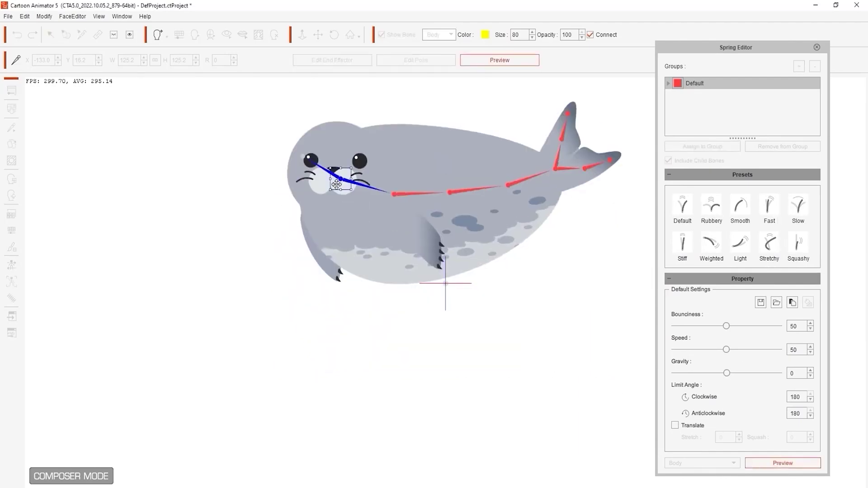
left_click_drag(337, 184, 330, 271)
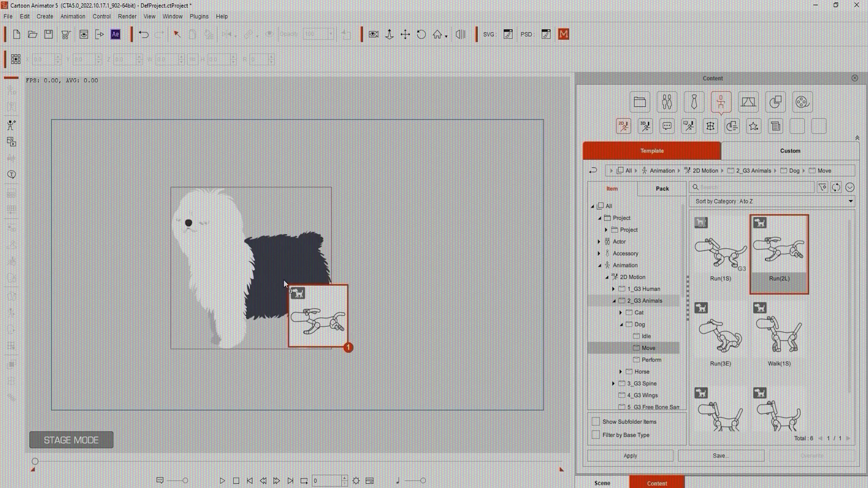
Apply Run(2L) to the sheepdog and play the run animation from frame 48
left_click_drag(284, 284, 285, 285)
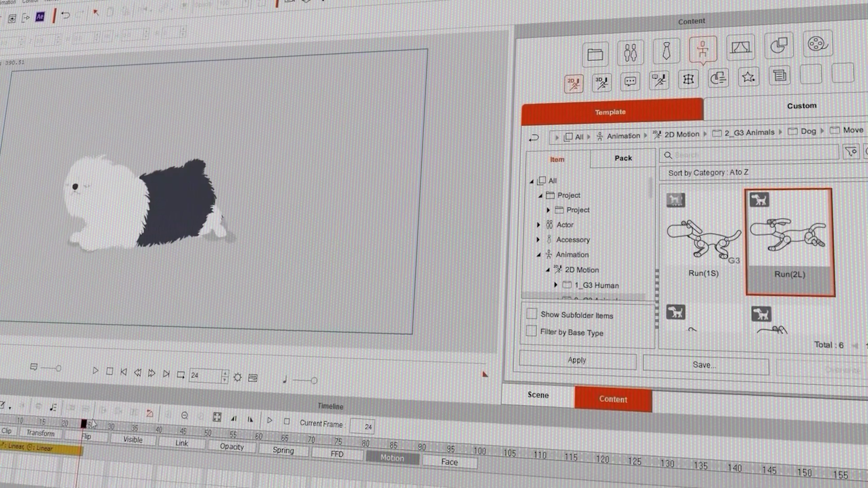
left_click_drag(92, 423, 197, 432)
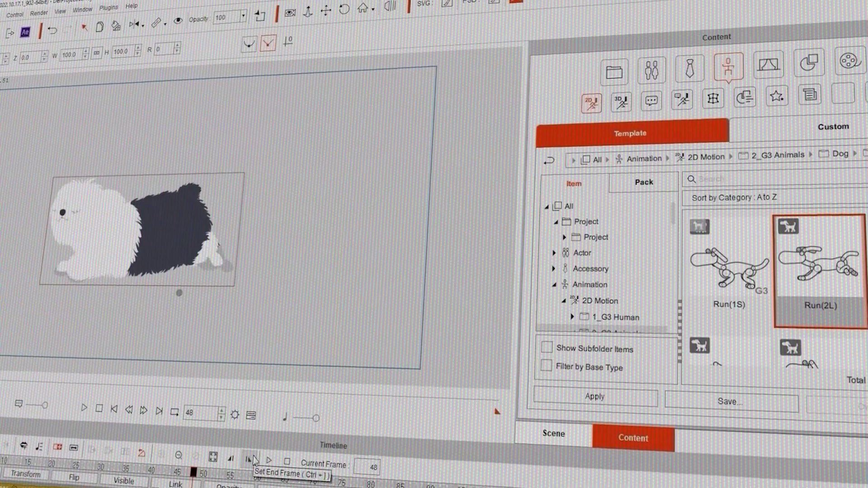
left_click(84, 408)
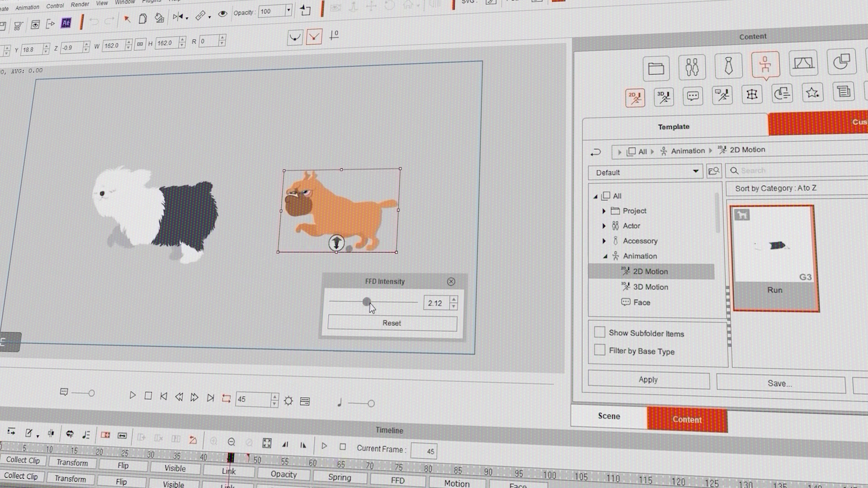
left_click(149, 397)
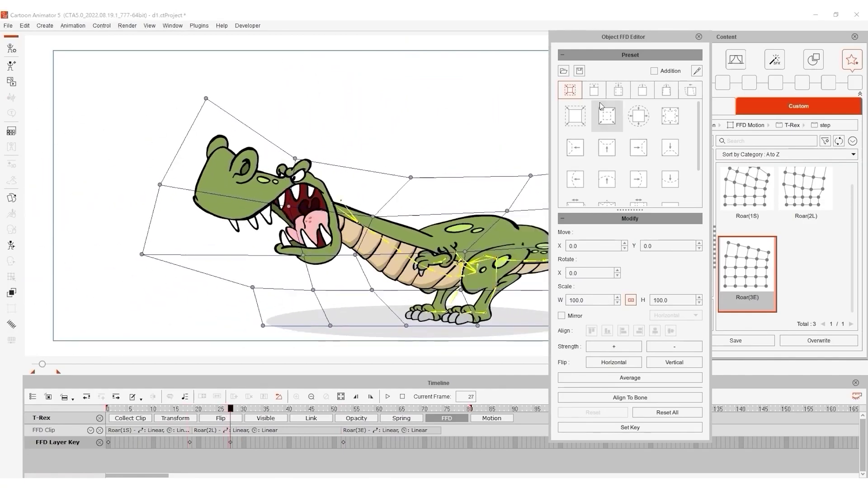
Apply a warp preset from another category to the T-Rex and fine-tune its rotation
left_click(619, 94)
left_click(642, 90)
left_click_drag(582, 300, 601, 300)
left_click_drag(578, 272, 586, 278)
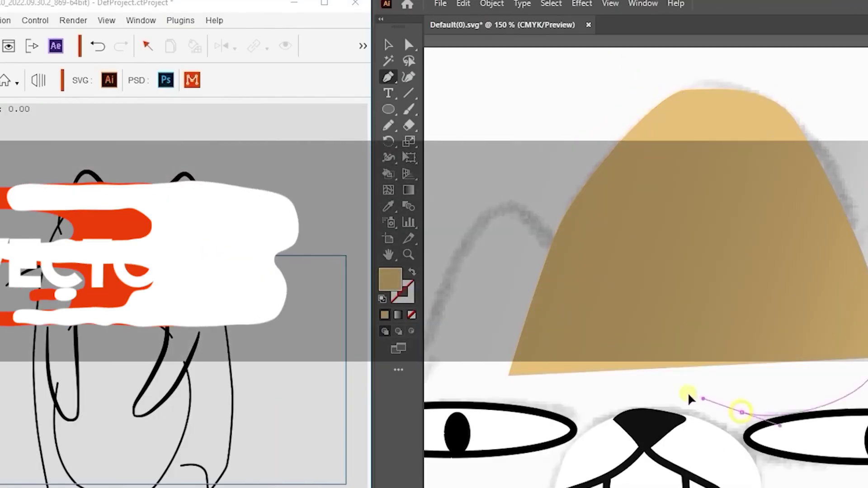
Save the edited cat SVG, move the hand prop up-left, and open the frame-30 key's curve
left_click(441, 4)
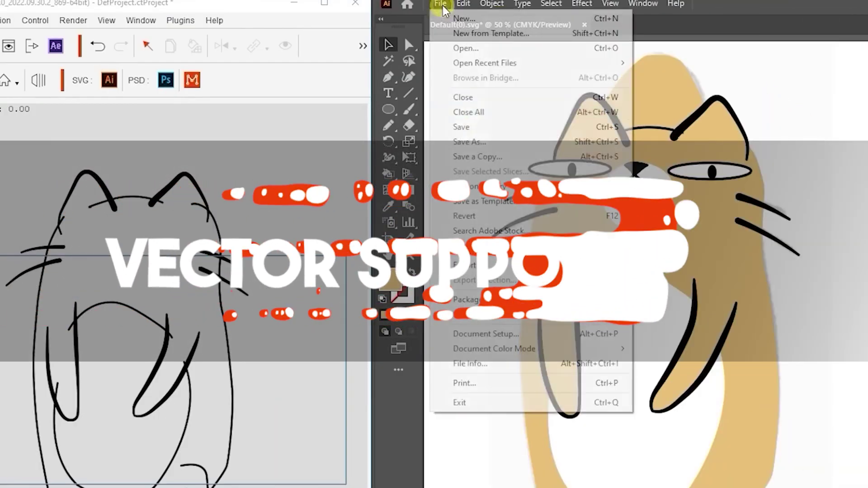
left_click(519, 128)
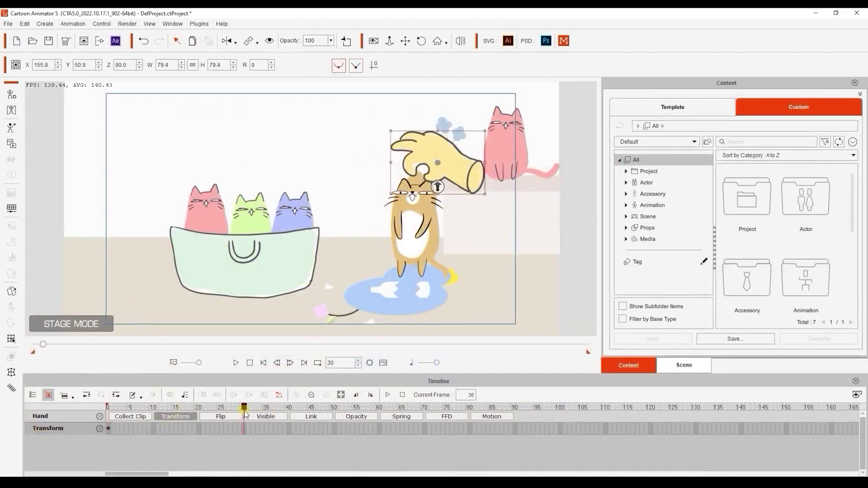
left_click_drag(462, 165, 285, 153)
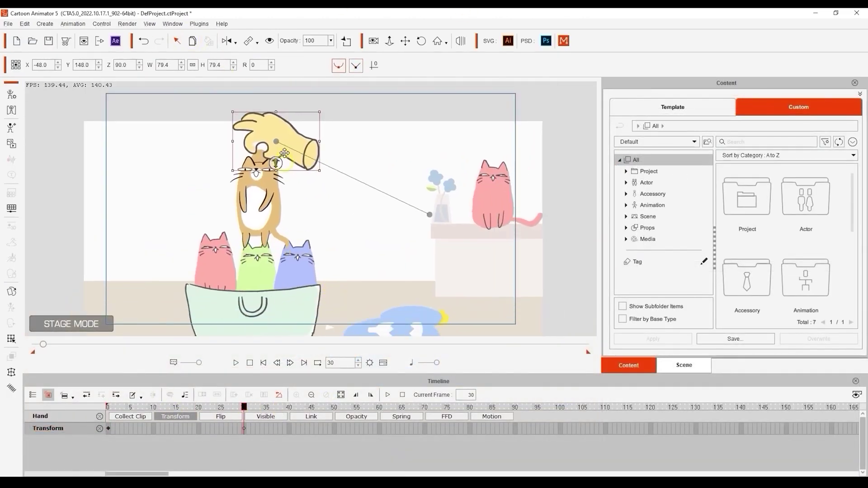
double_click(250, 426)
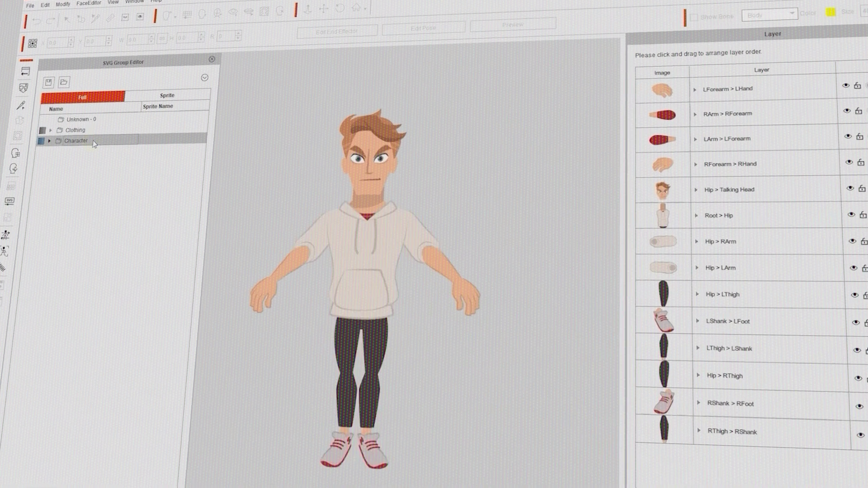
Expand Clothing and Character groups, recolour the front hair shade, fade the back hair, select Bottom
left_click(50, 130)
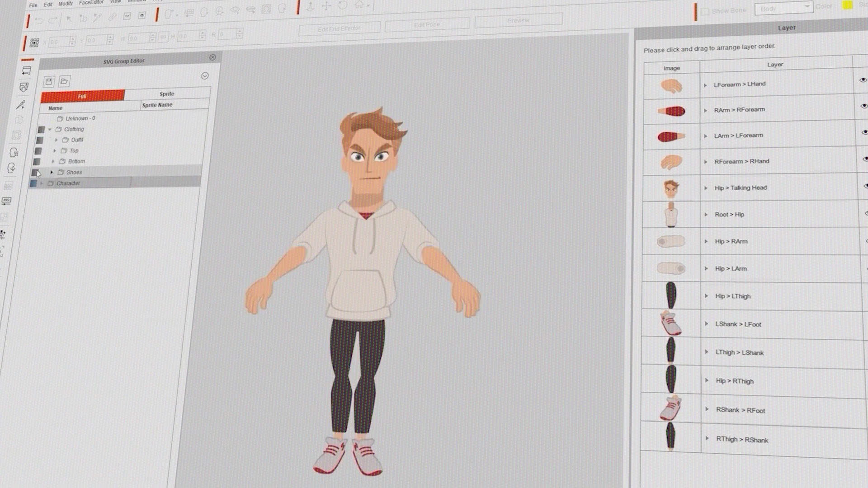
left_click(42, 183)
left_click(113, 195)
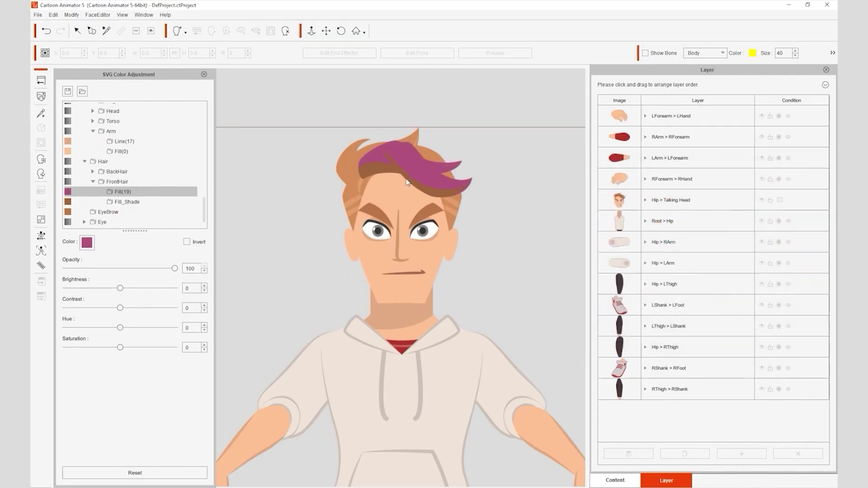
left_click(419, 190)
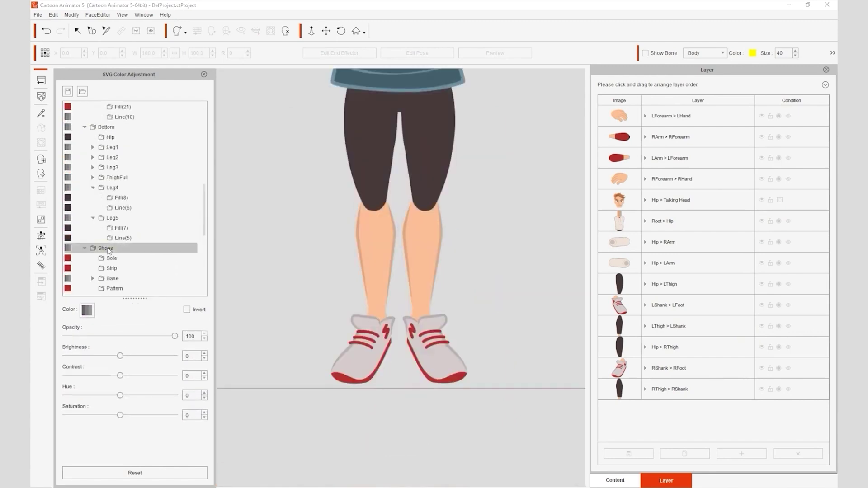
scroll(109, 250, "down", 1)
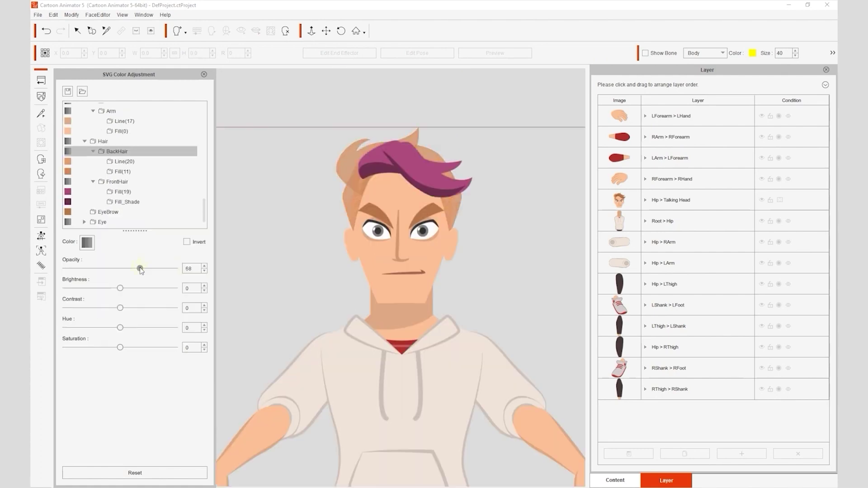
left_click_drag(139, 268, 56, 267)
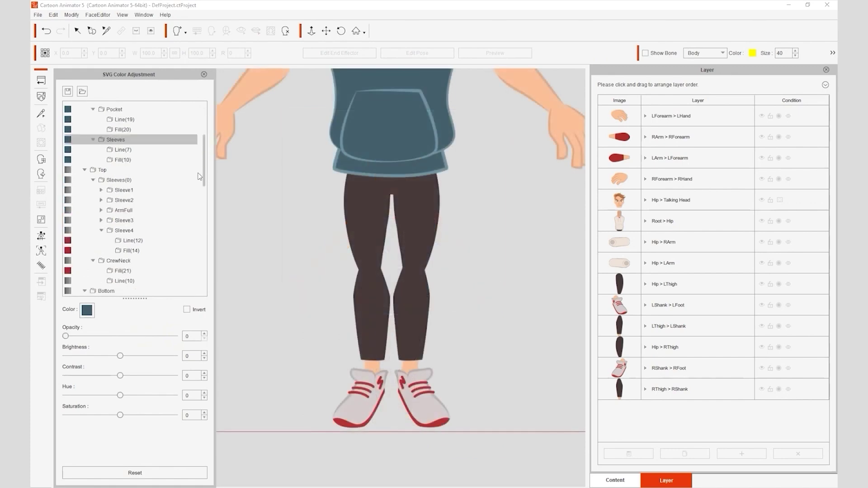
left_click(389, 170)
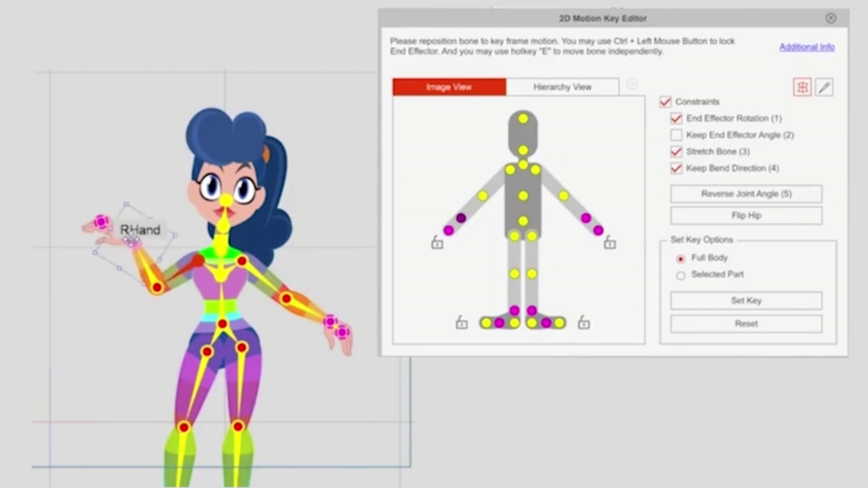
Drag the character's RHand bone up to raise her right hand
left_click_drag(156, 292, 136, 190)
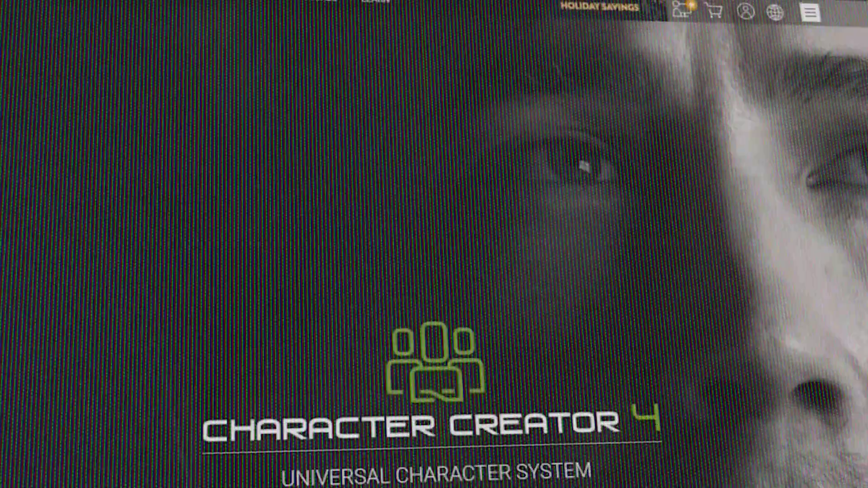
scroll(583, 167, "down", 15)
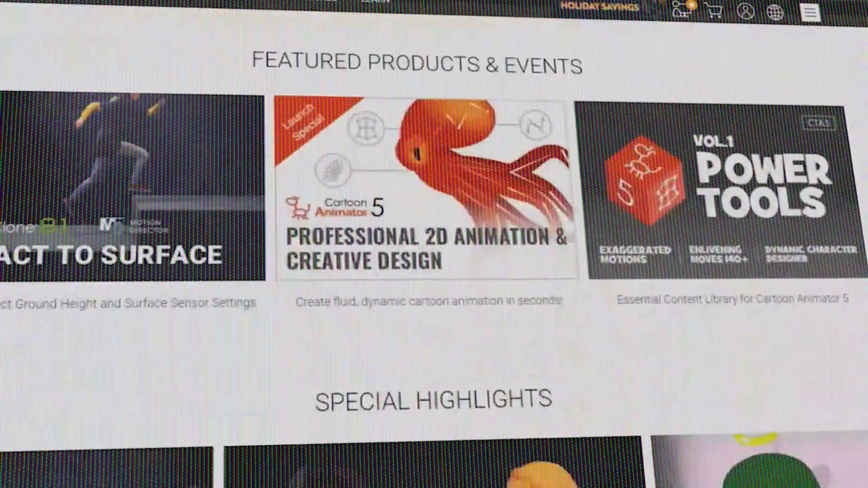
scroll(433, 244, "down", 15)
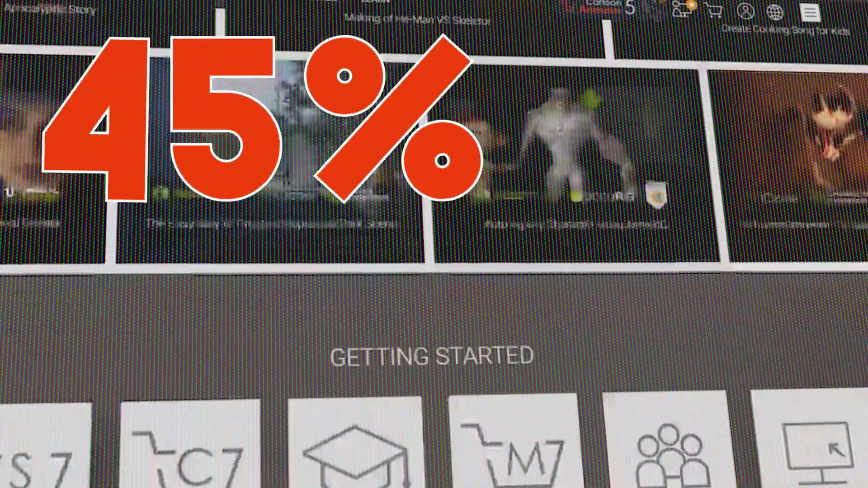
scroll(434, 244, "up", 20)
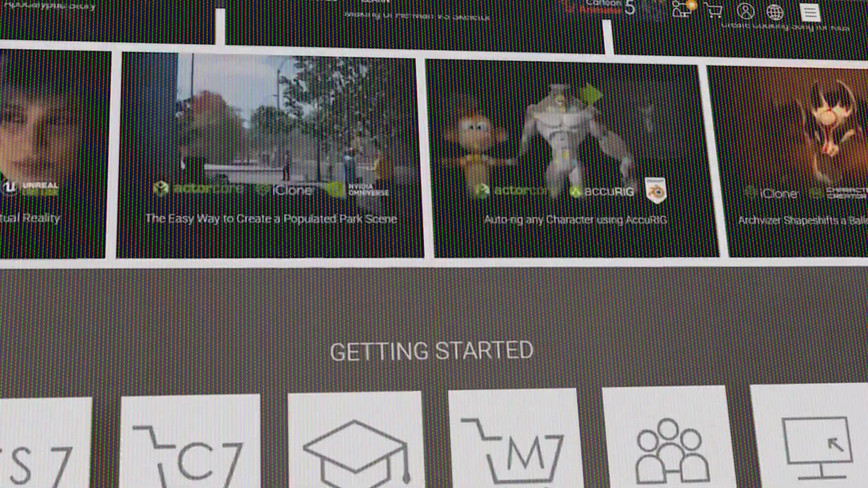
scroll(434, 244, "up", 10)
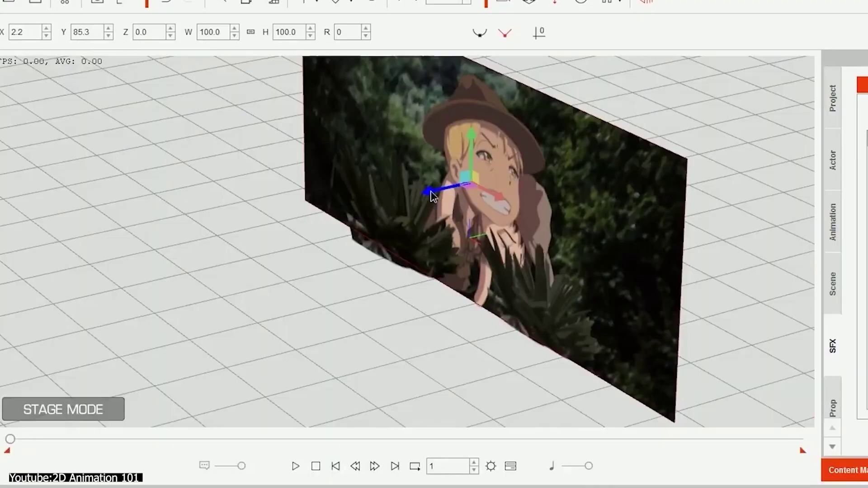
Drag the forest backdrop's Z gizmo to push it further back in depth
left_click_drag(674, 154, 410, 218)
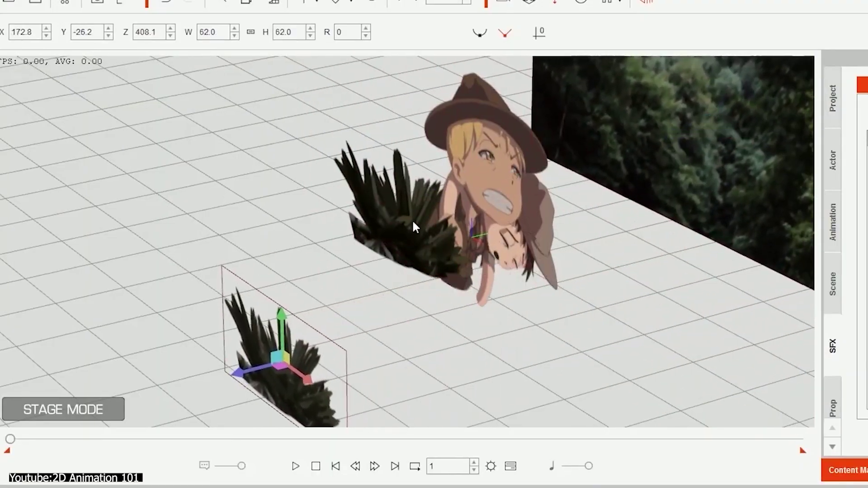